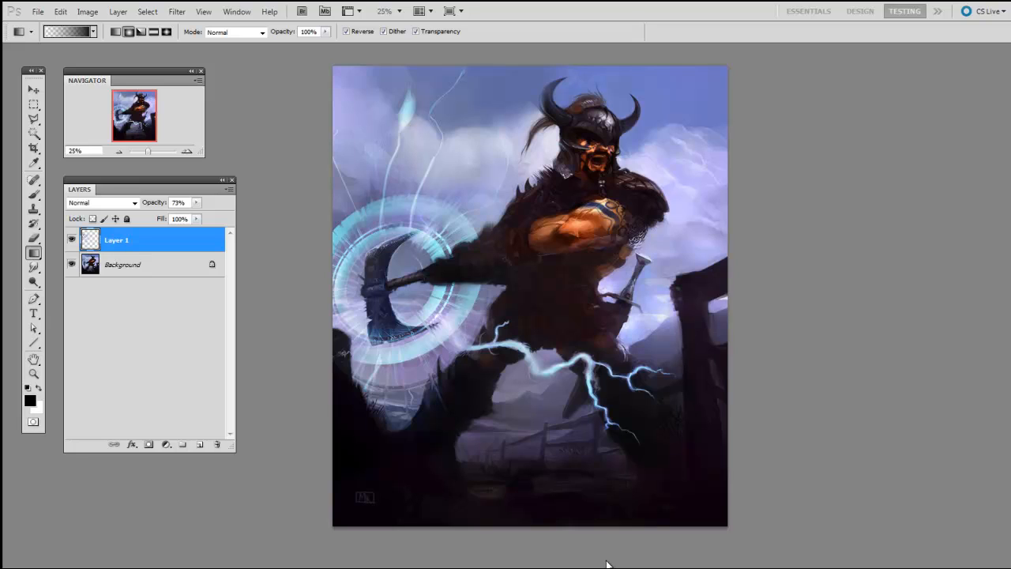
# Step: Add a new layer above Layer 1 and set up a 100-pixel brush with black as the foreground color
pyautogui.click(199, 444)
pyautogui.press('b')
pyautogui.rightClick(557, 307)
pyautogui.click(596, 388)
pyautogui.press('Return')
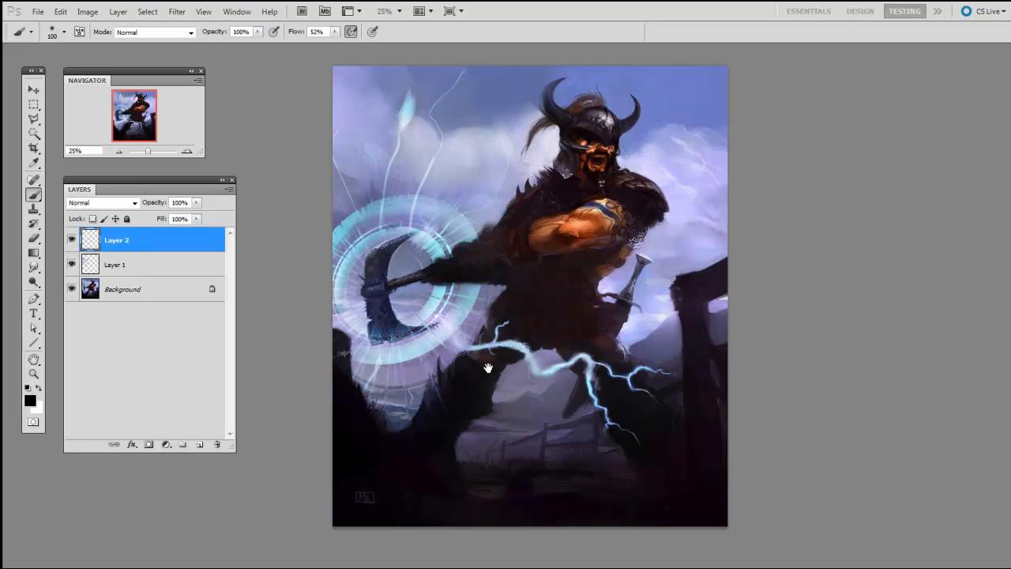
pyautogui.click(30, 401)
pyautogui.click(455, 195)
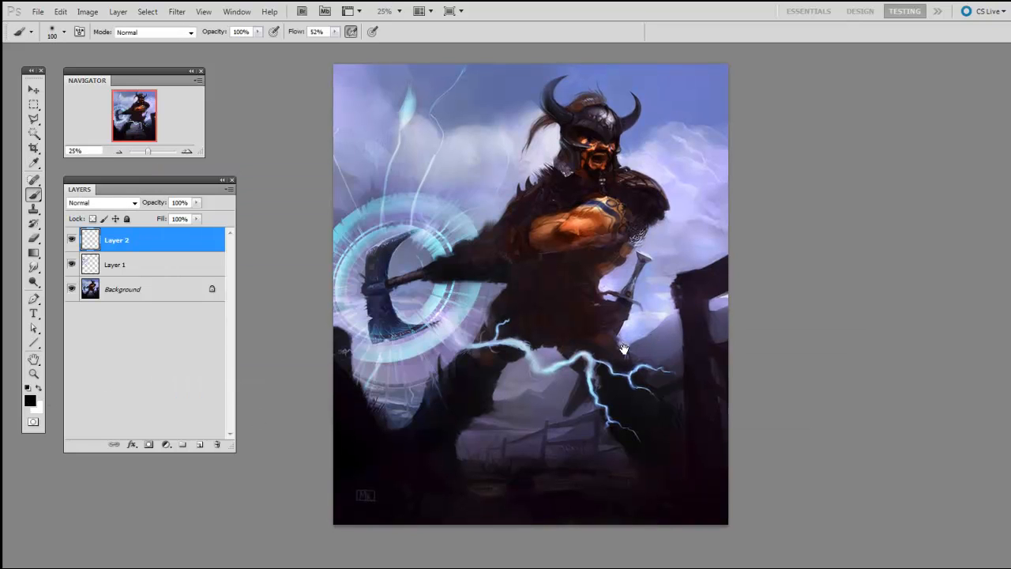
# Step: Lower Layer 2's opacity to 21% and choose the brush tip for painting
pyautogui.click(196, 202)
pyautogui.moveTo(196, 215); pyautogui.dragTo(145, 215)
pyautogui.moveTo(611, 279); pyautogui.dragTo(602, 311)
pyautogui.rightClick(603, 281)
pyautogui.click(564, 410)
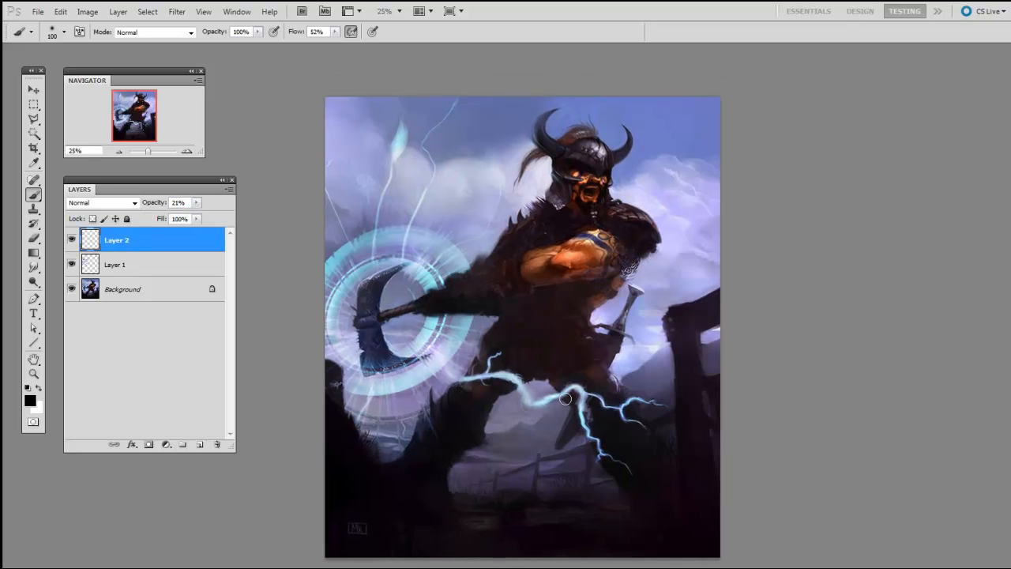
# Step: Paint black around the corners and outer edges of the image on Layer 2 as a vignette, enlarging the brush up to 1700 pixels
pyautogui.hotkey('ctrl', '-')
pyautogui.press(']')
pyautogui.press(']')
pyautogui.press(']')
pyautogui.press(']')
pyautogui.press(']')
pyautogui.press(']')
pyautogui.press(']')
pyautogui.press(']')
pyautogui.press(']')
pyautogui.press(']')
pyautogui.press(']')
pyautogui.press(']')
pyautogui.press(']')
pyautogui.press(']')
pyautogui.press(']')
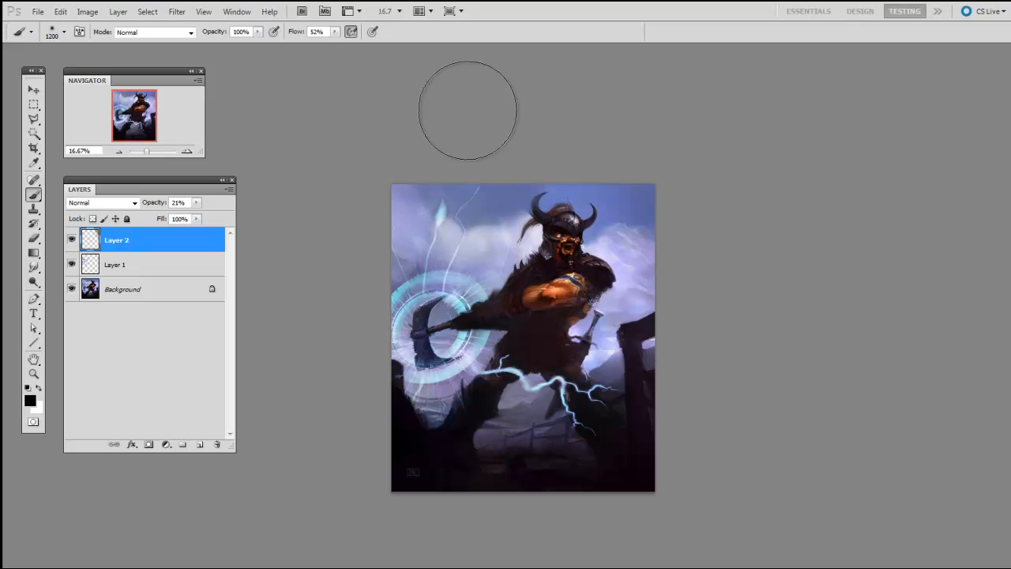
pyautogui.moveTo(495, 115)
pyautogui.mouseDown()
pyautogui.moveTo(341, 319)
pyautogui.moveTo(368, 207)
pyautogui.moveTo(455, 137)
pyautogui.mouseUp()
pyautogui.moveTo(597, 275); pyautogui.dragTo(568, 204)
pyautogui.press(']')
pyautogui.moveTo(698, 330)
pyautogui.mouseDown()
pyautogui.moveTo(558, 414)
pyautogui.moveTo(623, 374)
pyautogui.moveTo(418, 389)
pyautogui.mouseUp()
pyautogui.press(']')
pyautogui.press(']')
pyautogui.press(']')
pyautogui.press(']')
pyautogui.moveTo(529, 424)
pyautogui.mouseDown()
pyautogui.moveTo(400, 372)
pyautogui.moveTo(430, 414)
pyautogui.moveTo(364, 222)
pyautogui.moveTo(372, 350)
pyautogui.mouseUp()
# Step: Set the vignette layer's opacity to 34% and compare the image with and without it
pyautogui.click(196, 203)
pyautogui.moveTo(183, 219); pyautogui.dragTo(187, 219)
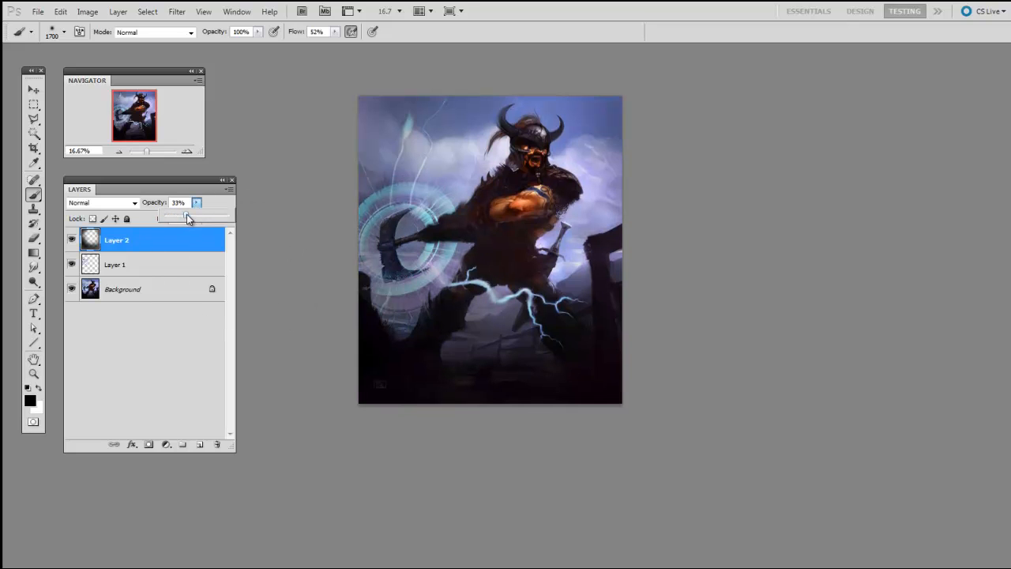
pyautogui.moveTo(618, 407); pyautogui.dragTo(619, 398)
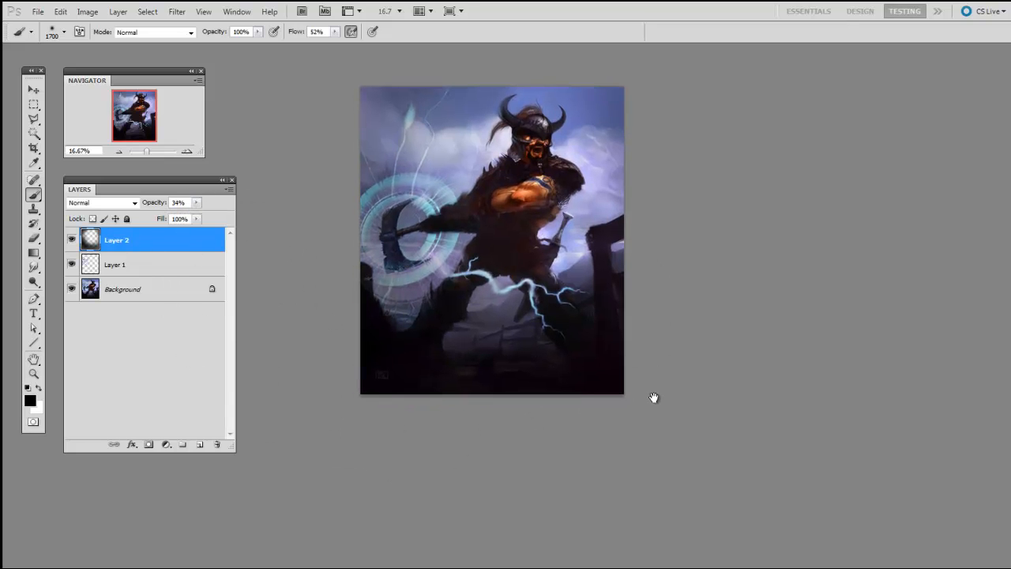
pyautogui.click(72, 240)
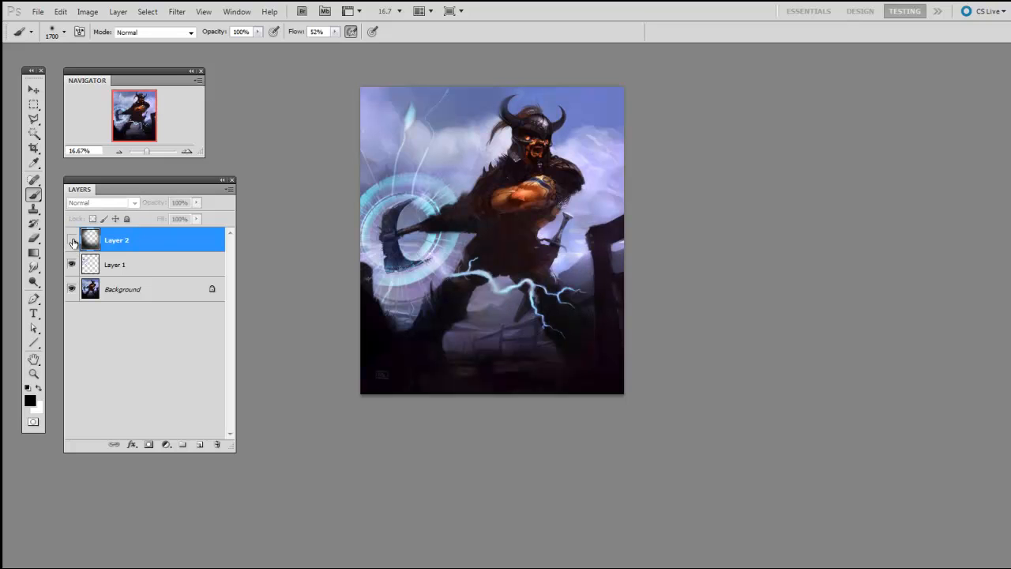
pyautogui.click(71, 240)
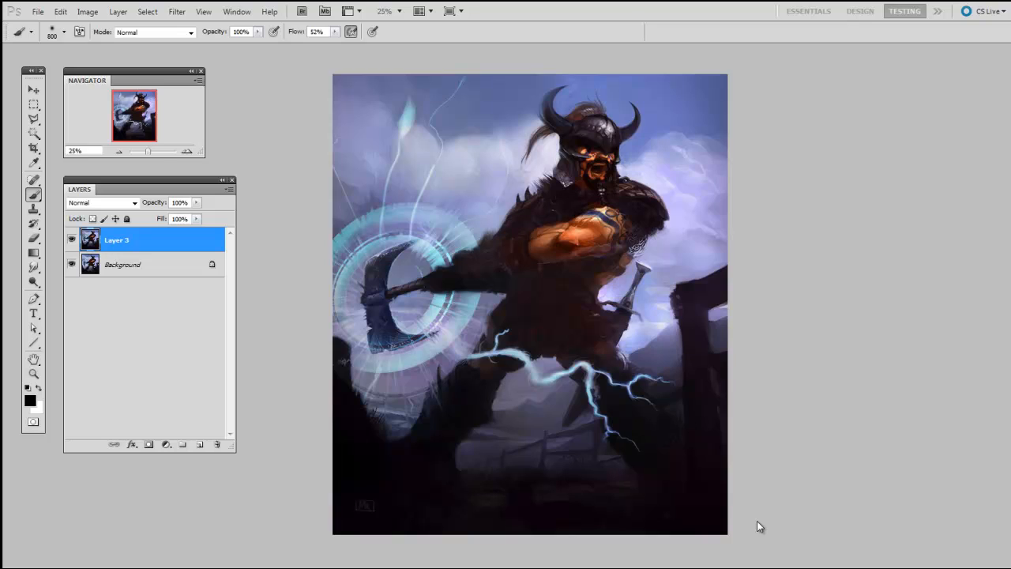
# Step: Add a new layer above Layer 3 with the Color blend mode and 44% opacity
pyautogui.click(200, 444)
pyautogui.click(103, 202)
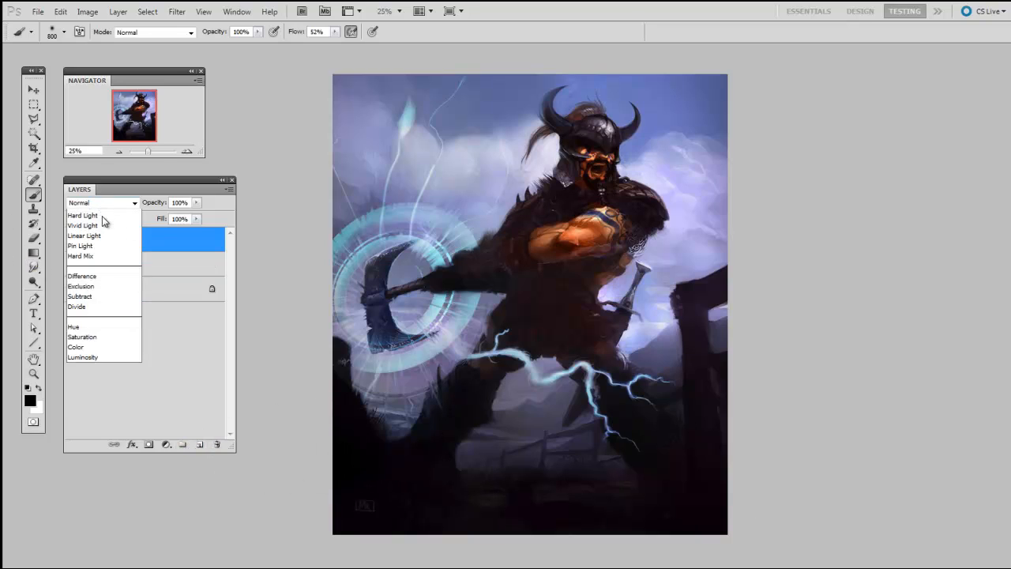
pyautogui.click(109, 518)
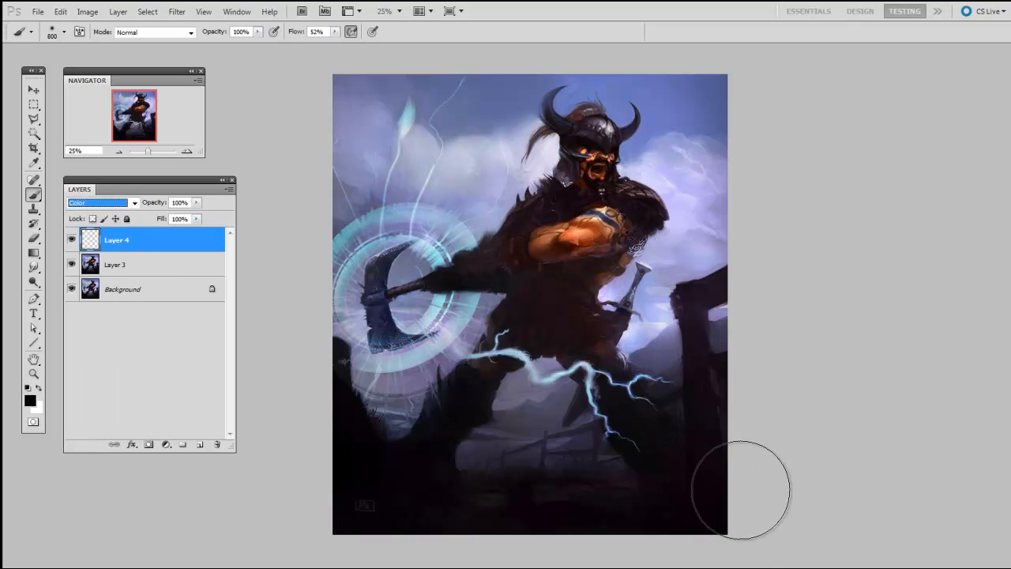
pyautogui.moveTo(196, 202); pyautogui.dragTo(148, 214)
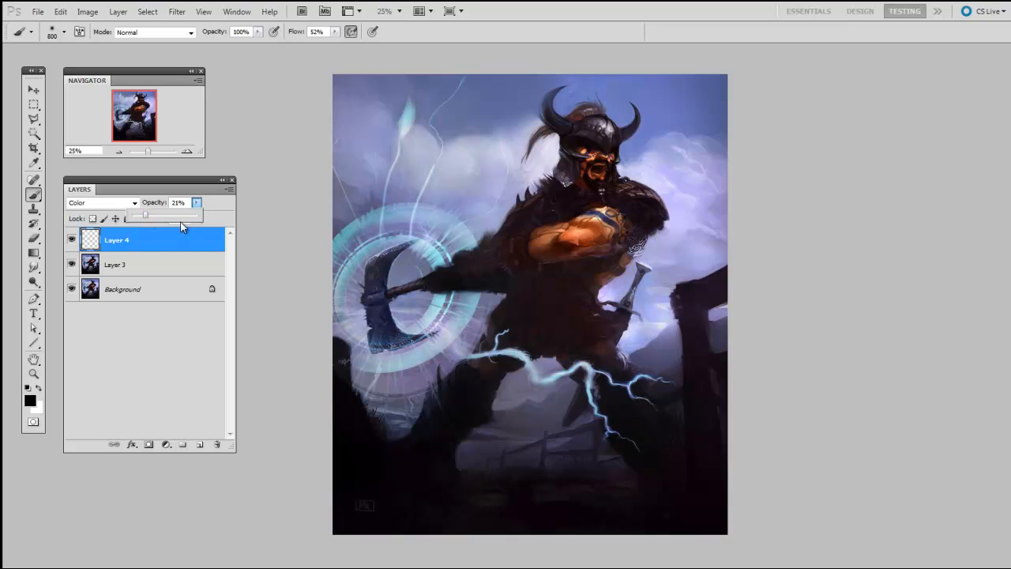
pyautogui.moveTo(146, 215); pyautogui.dragTo(161, 215)
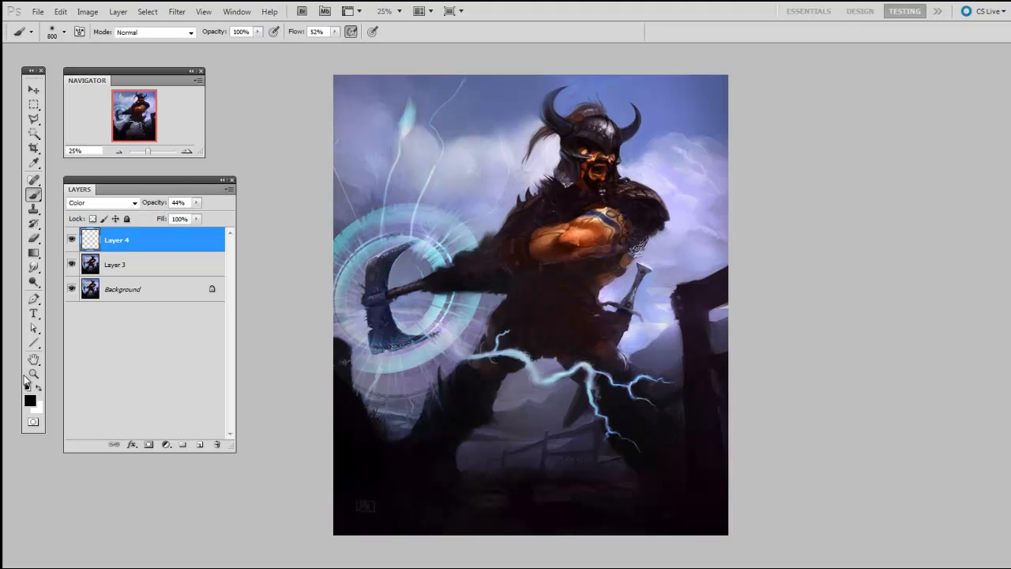
# Step: Choose a medium brown foreground color with a hue of 30° and fill Layer 4 with it using the Paint Bucket
pyautogui.click(30, 401)
pyautogui.moveTo(407, 179); pyautogui.dragTo(835, 149)
pyautogui.moveTo(770, 333); pyautogui.dragTo(774, 321)
pyautogui.moveTo(663, 273)
pyautogui.mouseDown()
pyautogui.moveTo(678, 276)
pyautogui.moveTo(693, 235)
pyautogui.moveTo(676, 242)
pyautogui.mouseUp()
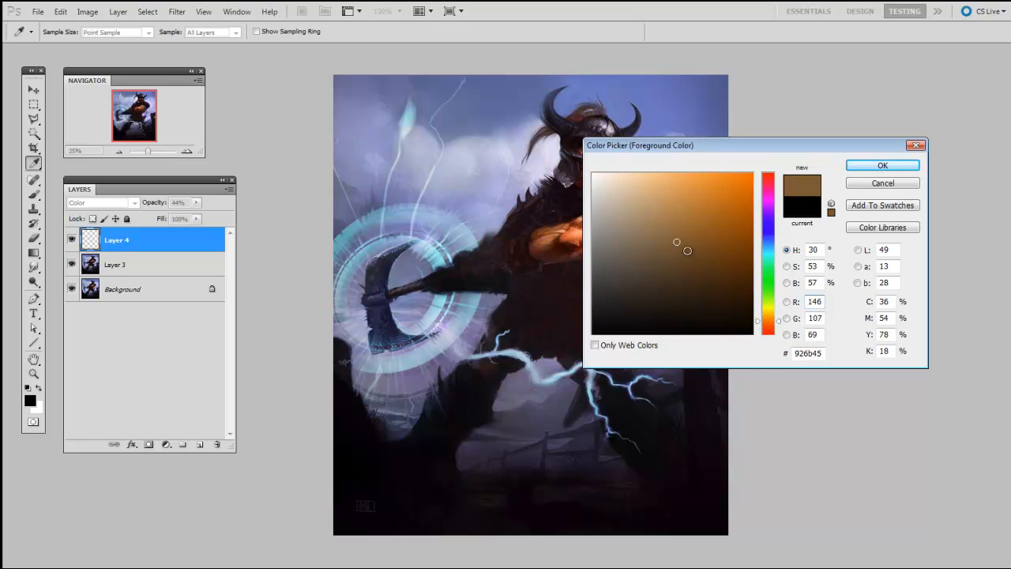
pyautogui.click(677, 242)
pyautogui.click(882, 165)
pyautogui.moveTo(33, 252); pyautogui.dragTo(75, 267)
pyautogui.click(690, 272)
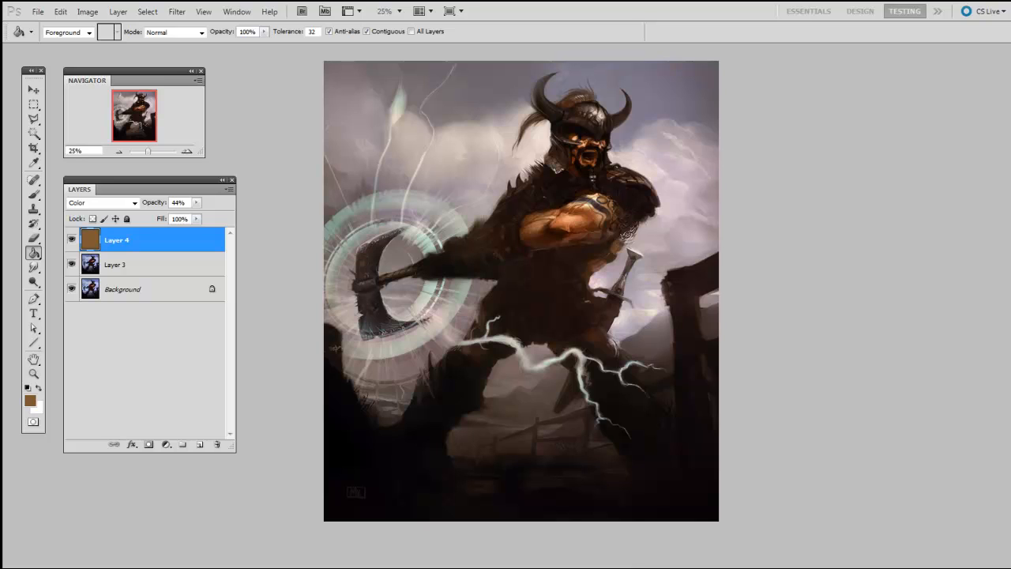
# Step: Try stronger and weaker opacities for the brown color layer and set it to 34%
pyautogui.click(197, 203)
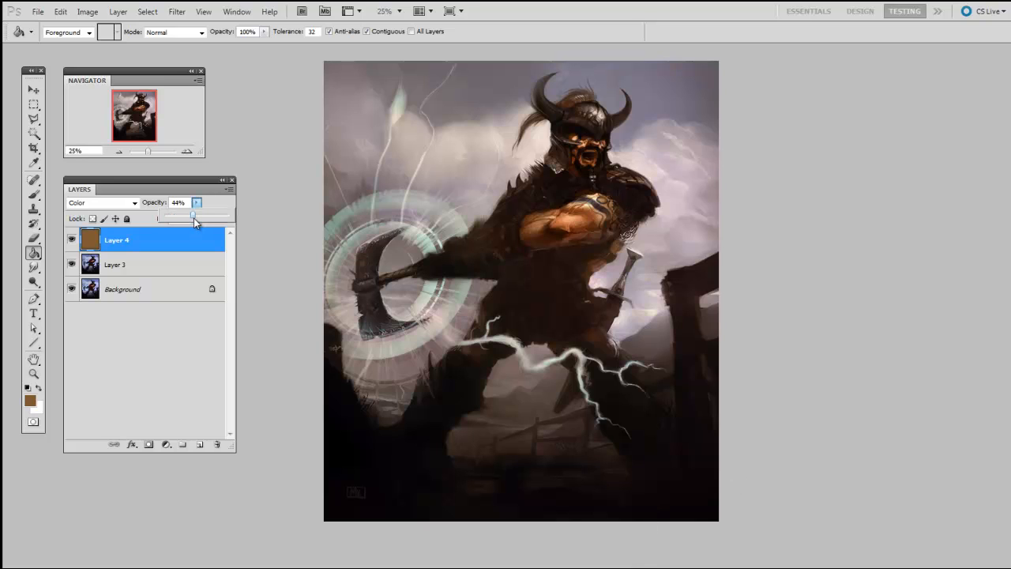
pyautogui.moveTo(195, 218); pyautogui.dragTo(231, 216)
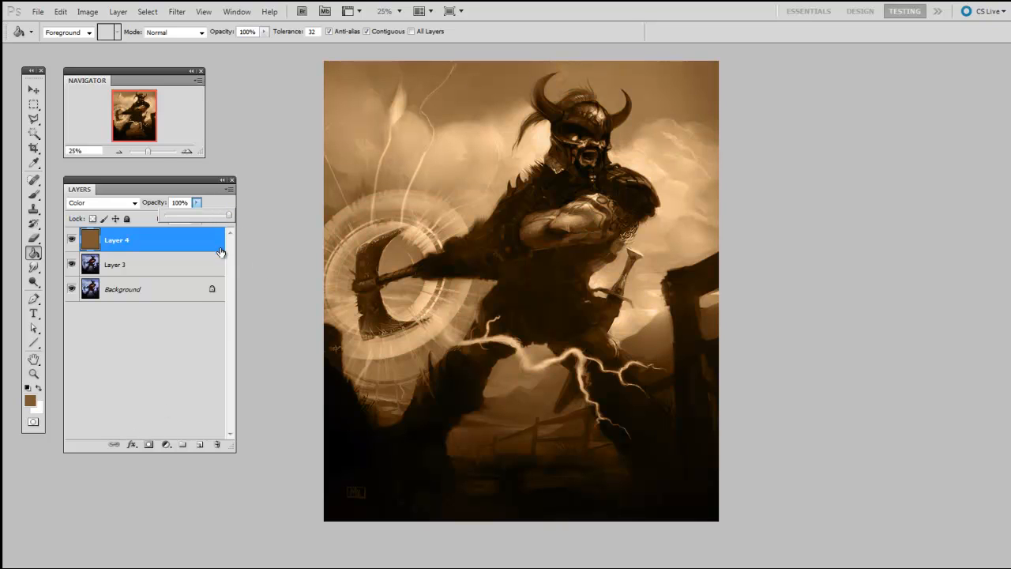
pyautogui.moveTo(228, 217); pyautogui.dragTo(189, 217)
pyautogui.click(835, 497)
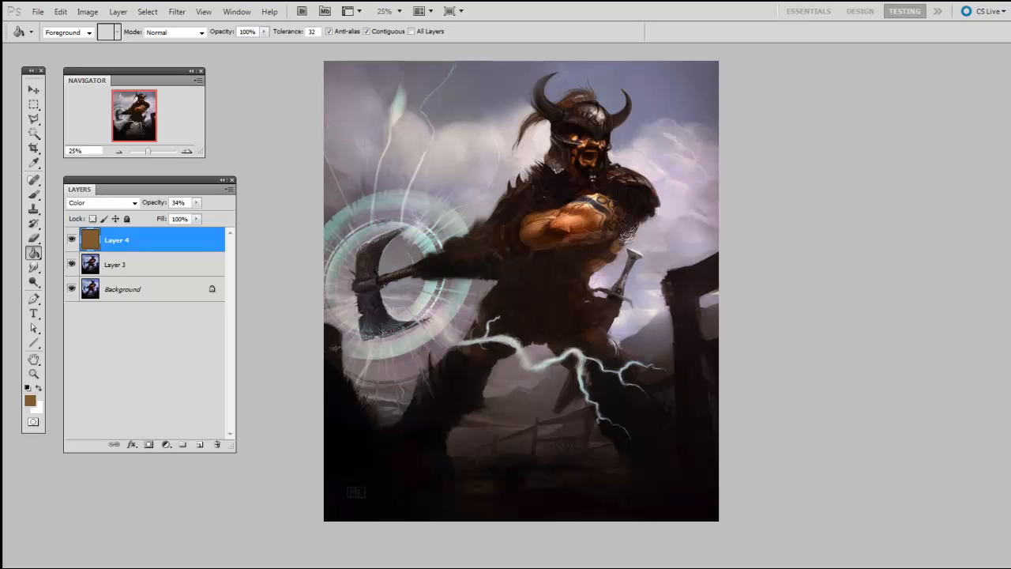
pyautogui.moveTo(722, 438); pyautogui.dragTo(727, 447)
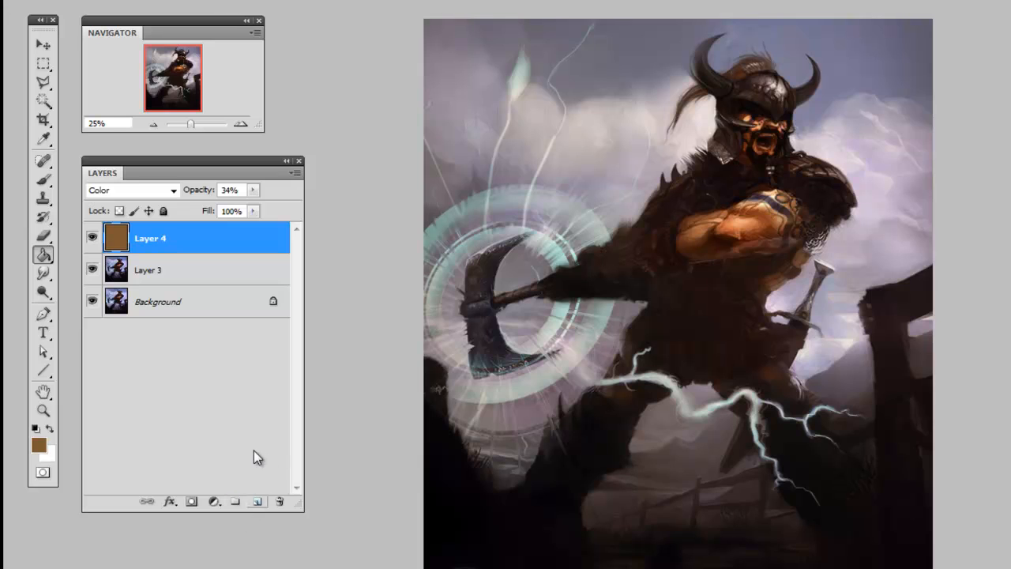
# Step: Add a Levels adjustment layer above Layer 4 with input levels of 5 for shadows, 1.00 for midtones and 224 for highlights
pyautogui.click(213, 500)
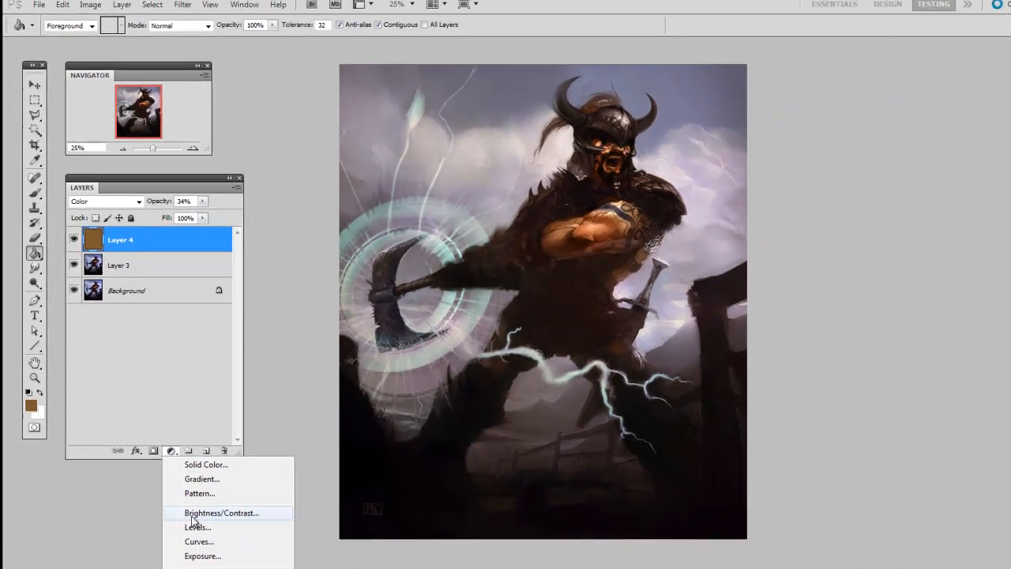
pyautogui.click(234, 568)
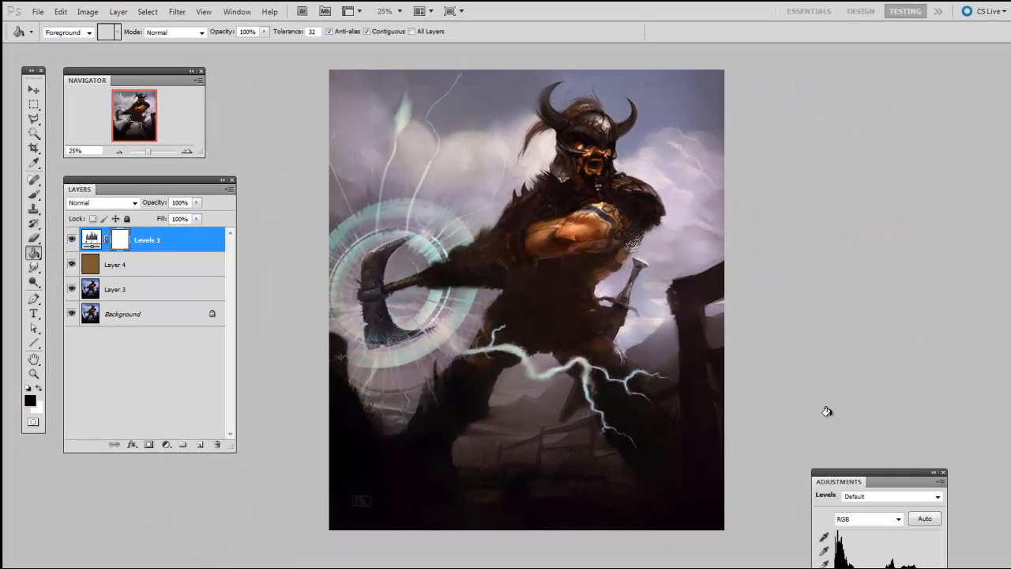
pyautogui.moveTo(877, 478); pyautogui.dragTo(850, 237)
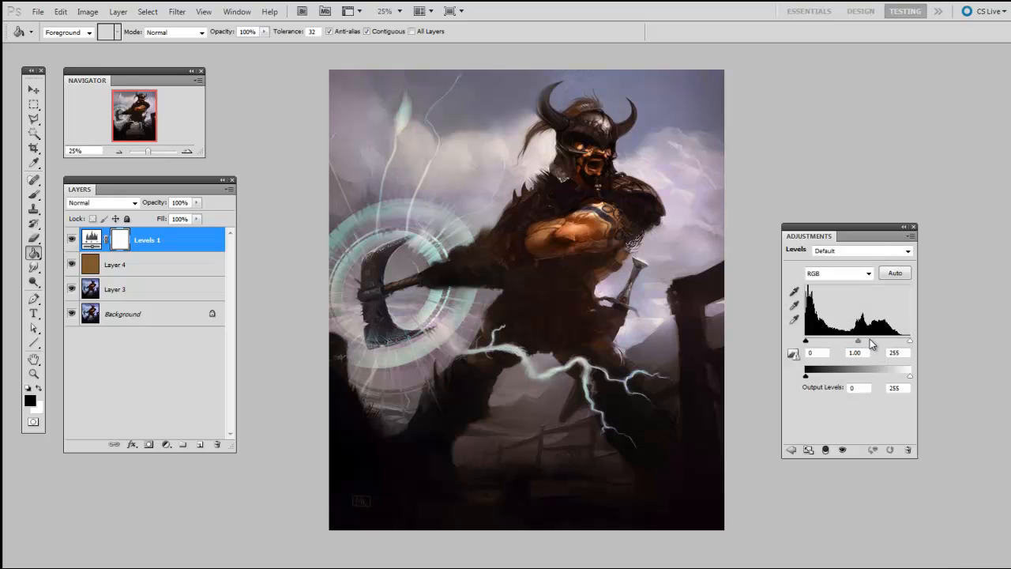
pyautogui.moveTo(858, 341); pyautogui.dragTo(903, 342)
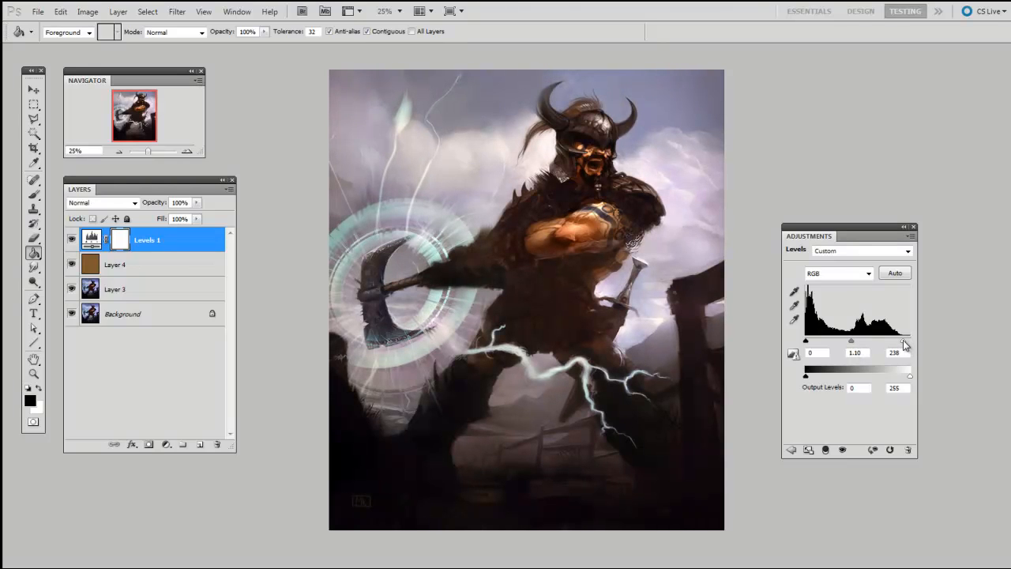
pyautogui.moveTo(804, 341); pyautogui.dragTo(897, 341)
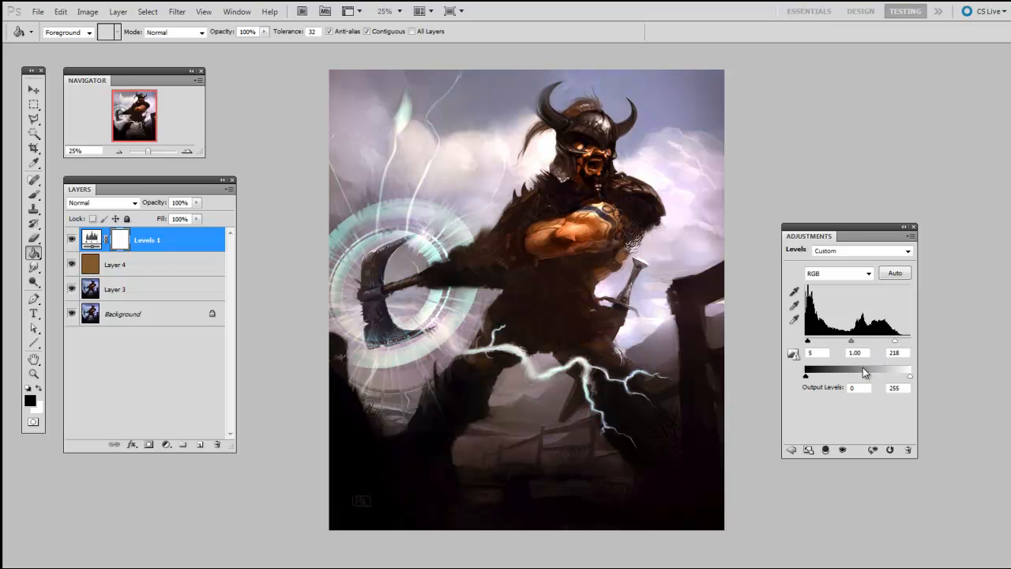
pyautogui.moveTo(897, 342); pyautogui.dragTo(899, 341)
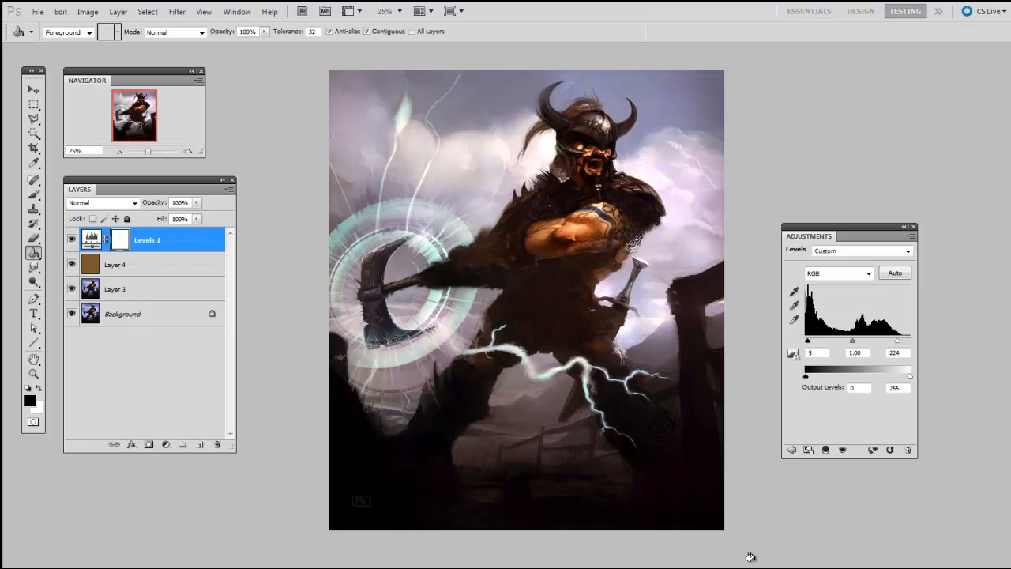
# Step: Compare the painting with and without the Levels adjustment and the brown color layer, leaving both visible
pyautogui.click(72, 239)
pyautogui.click(71, 240)
pyautogui.click(72, 239)
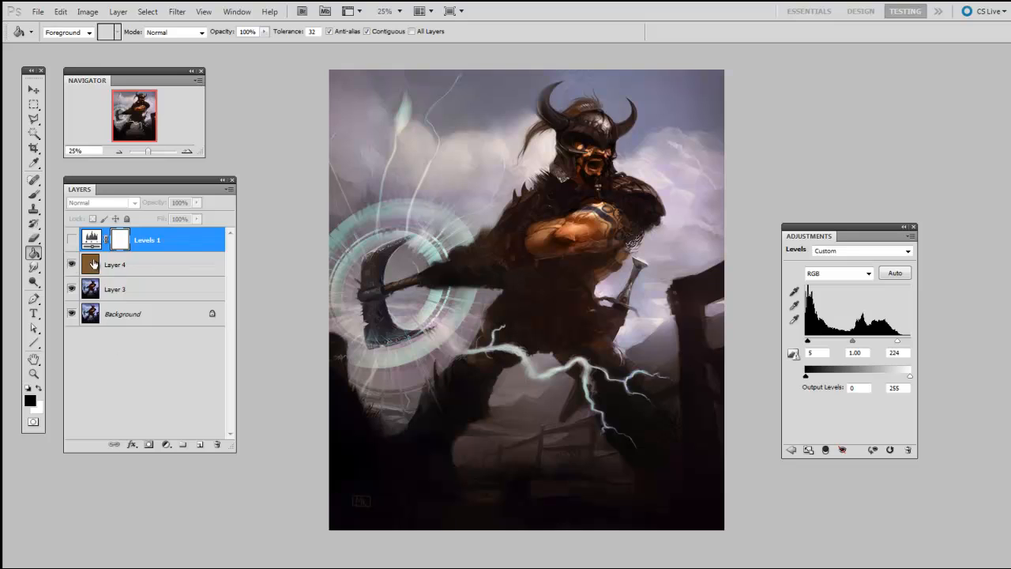
pyautogui.click(103, 267)
pyautogui.click(72, 265)
pyautogui.click(72, 265)
pyautogui.click(72, 240)
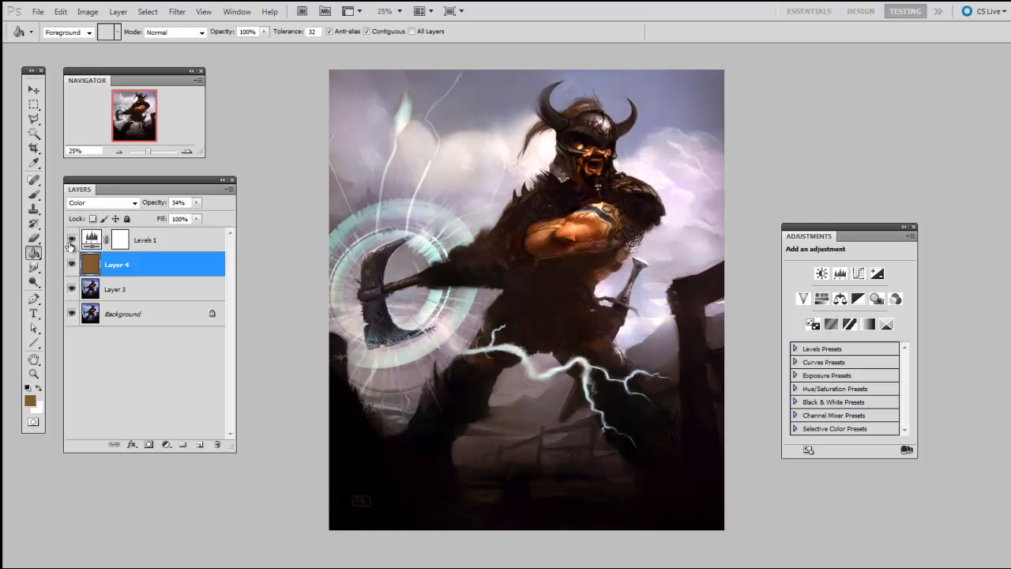